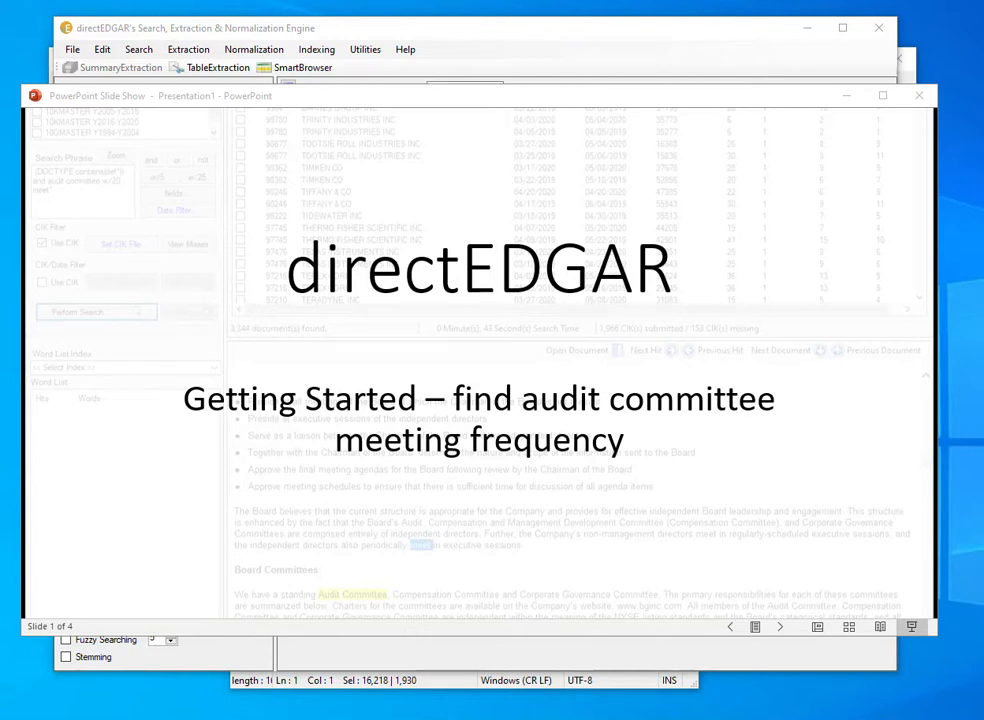
left_click(505, 181)
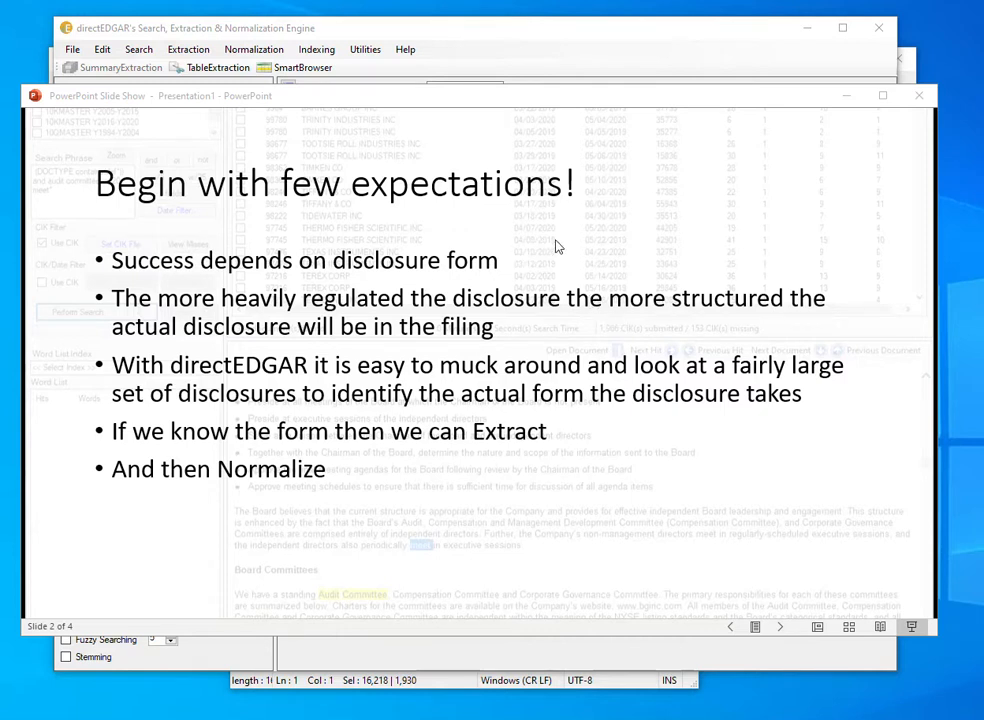
left_click(556, 246)
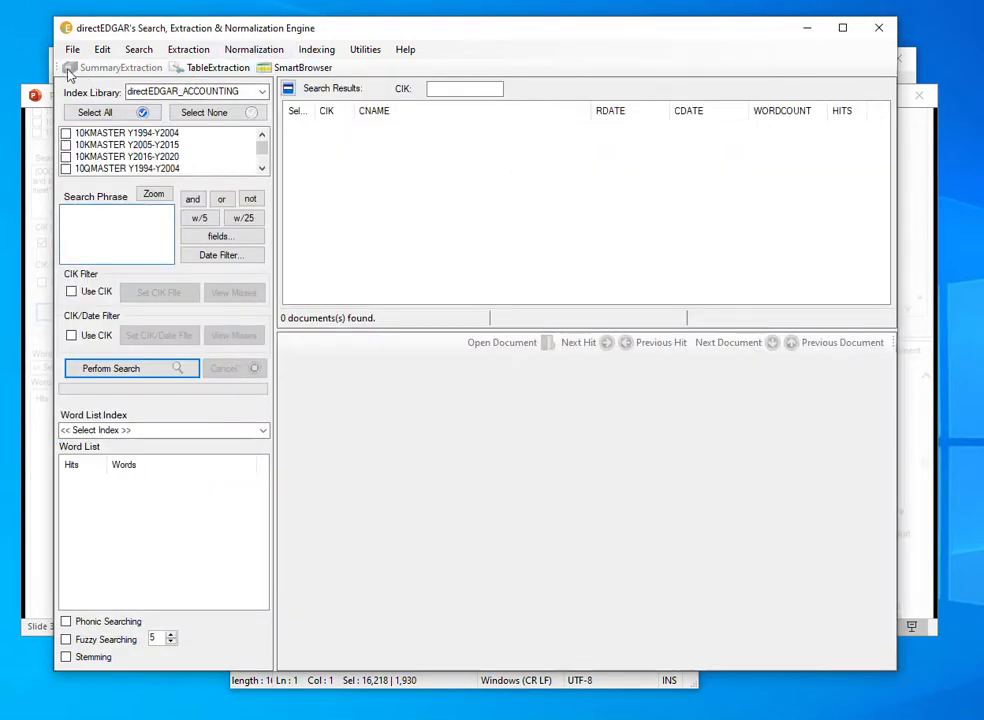
Select the PROXYMASTER Y2016-Y2020 index and paste the search phrase "(DOCTYPE contains(def*)) and (audit committee w/20 (meet* or met))".
left_click(263, 91)
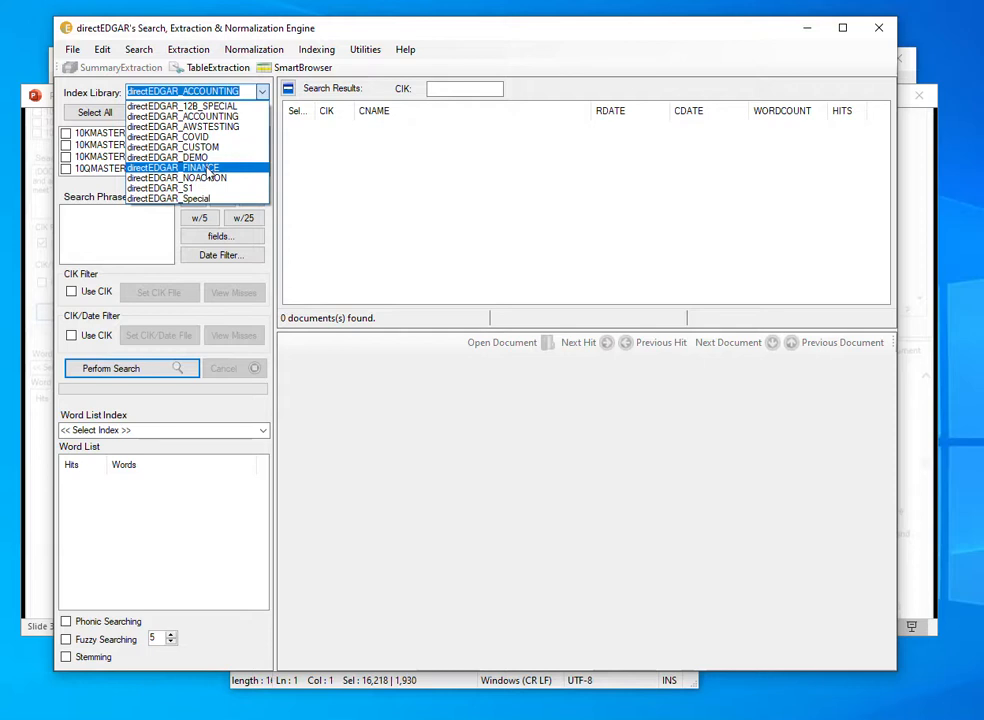
left_click(436, 37)
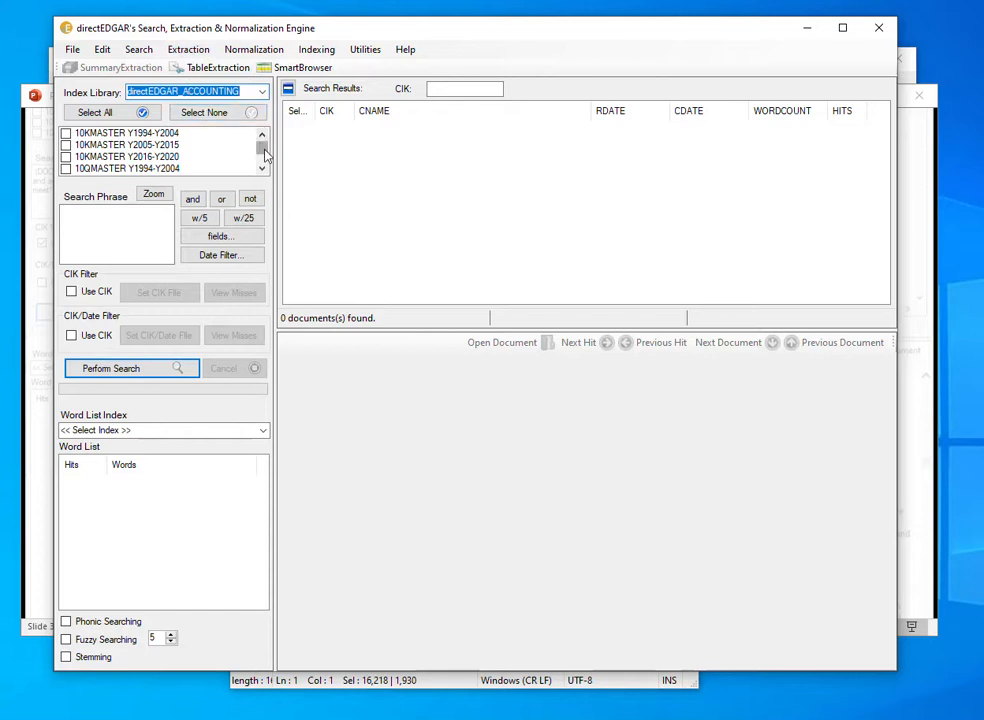
left_click_drag(263, 150, 265, 167)
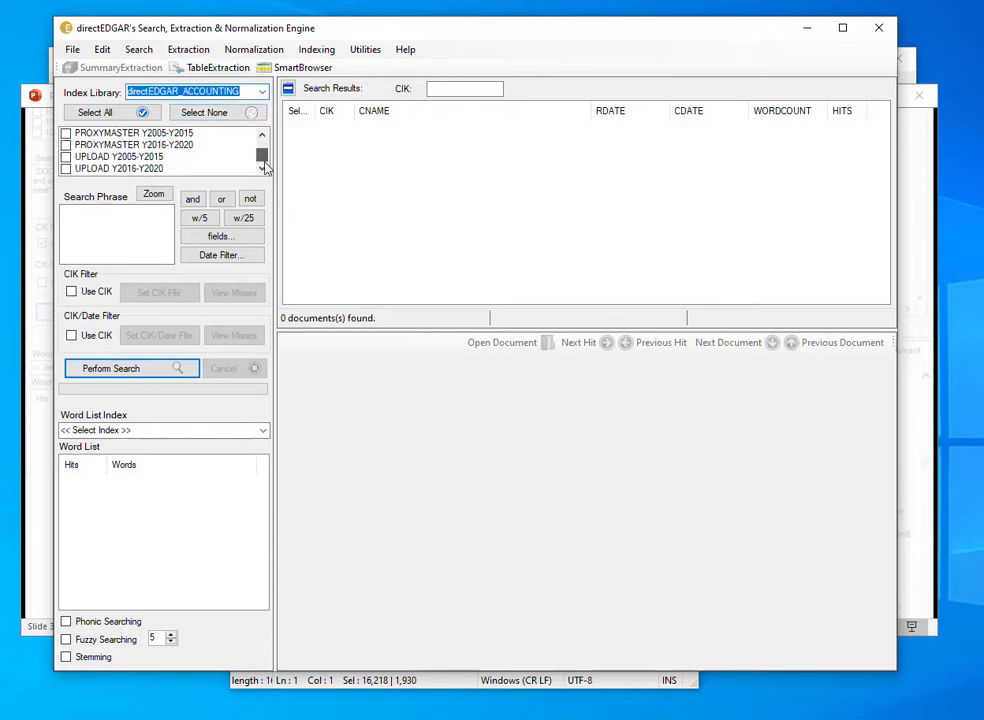
left_click(66, 145)
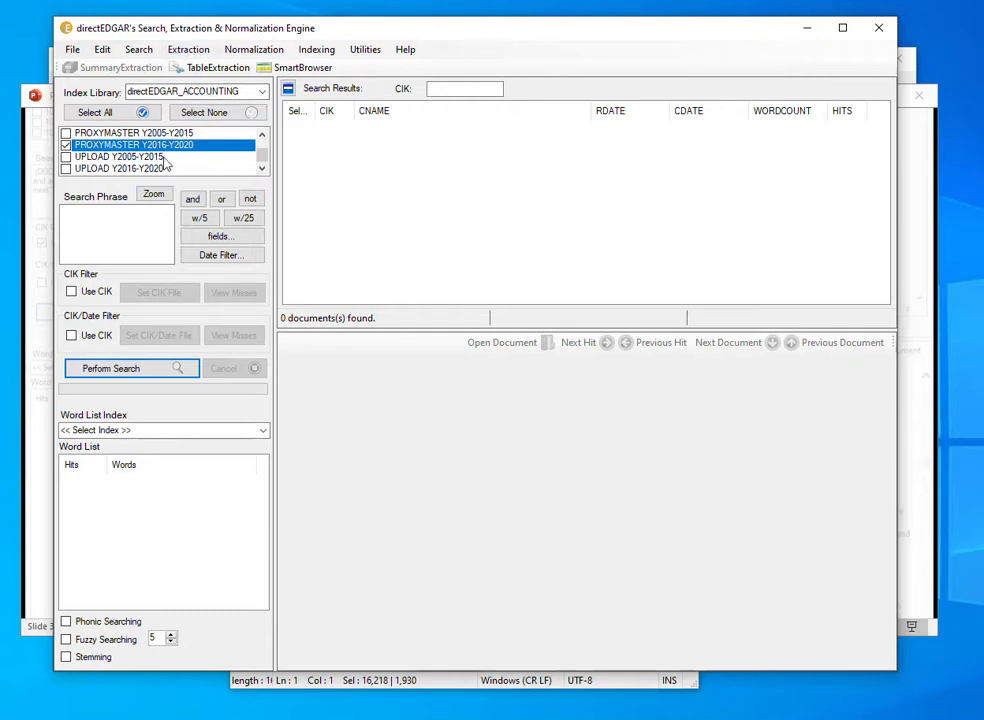
right_click(92, 217)
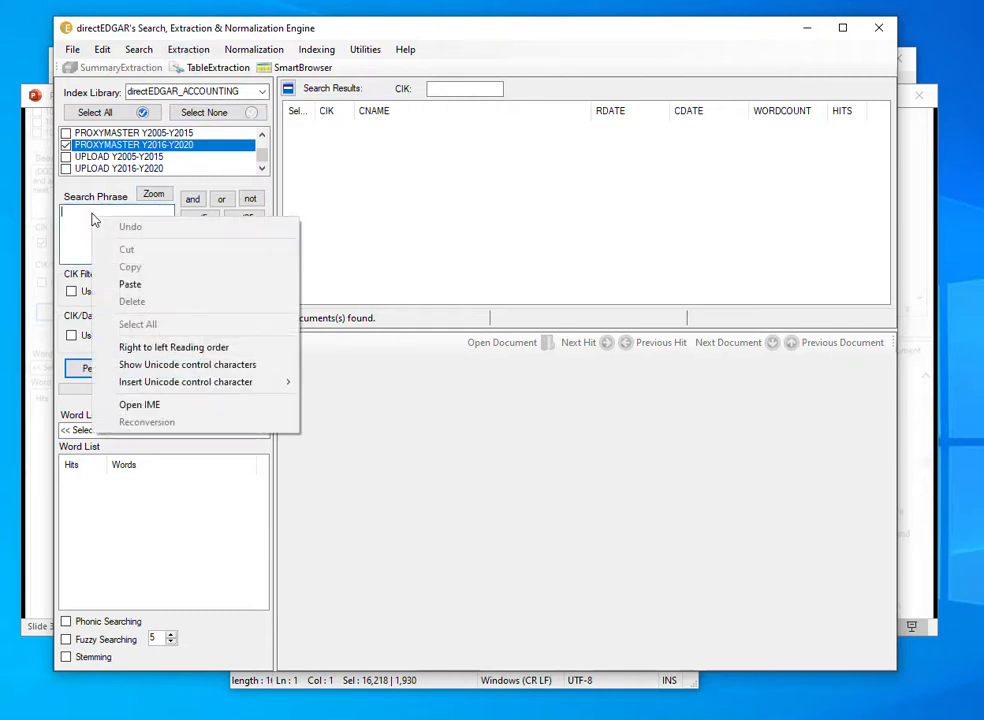
left_click(131, 285)
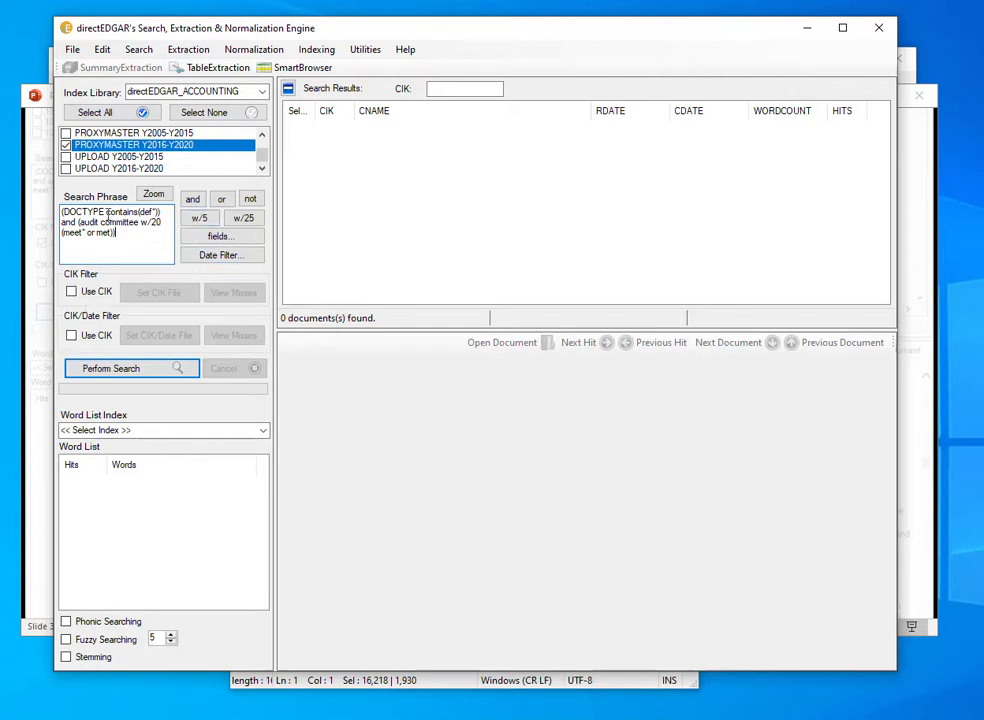
Enable the CIK filter and set it to take its CIK list from the clipboard.
left_click(71, 291)
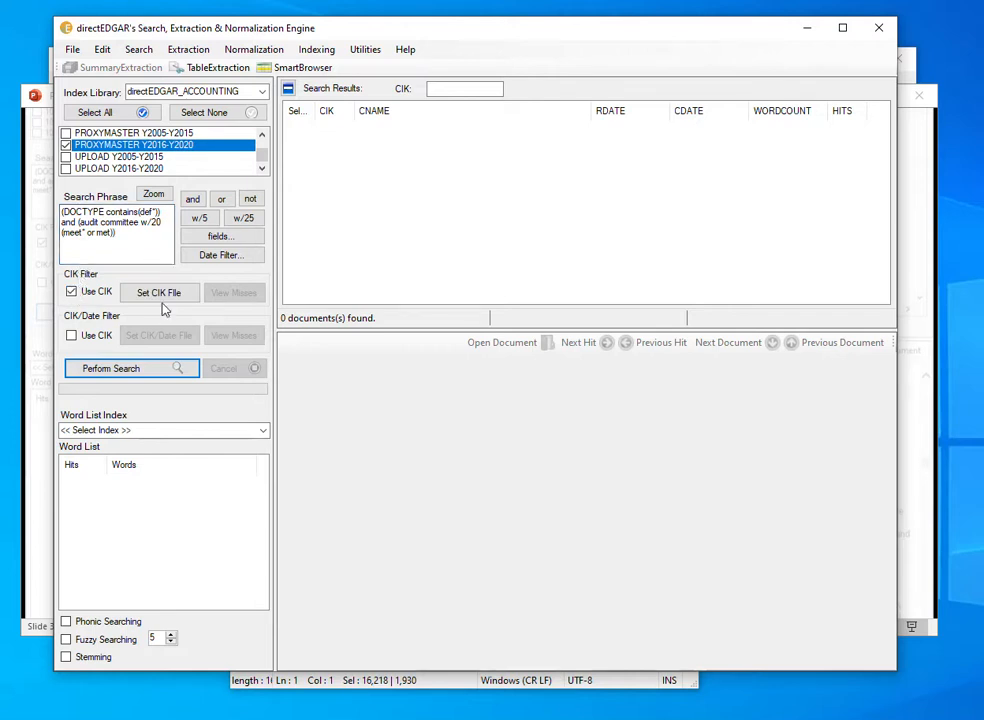
left_click(167, 293)
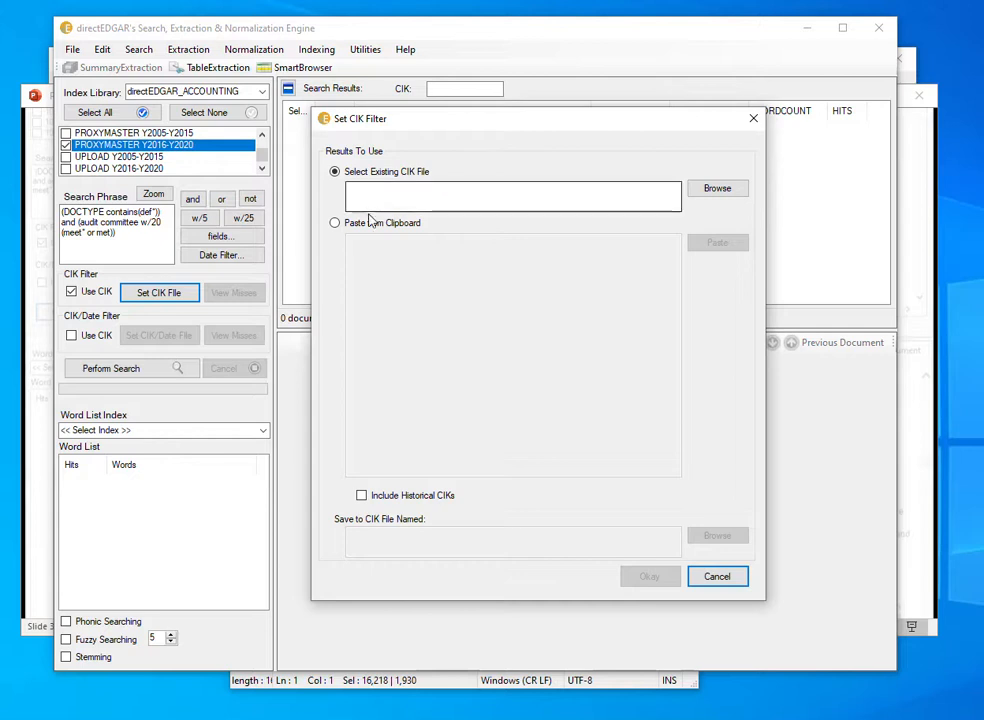
left_click(335, 224)
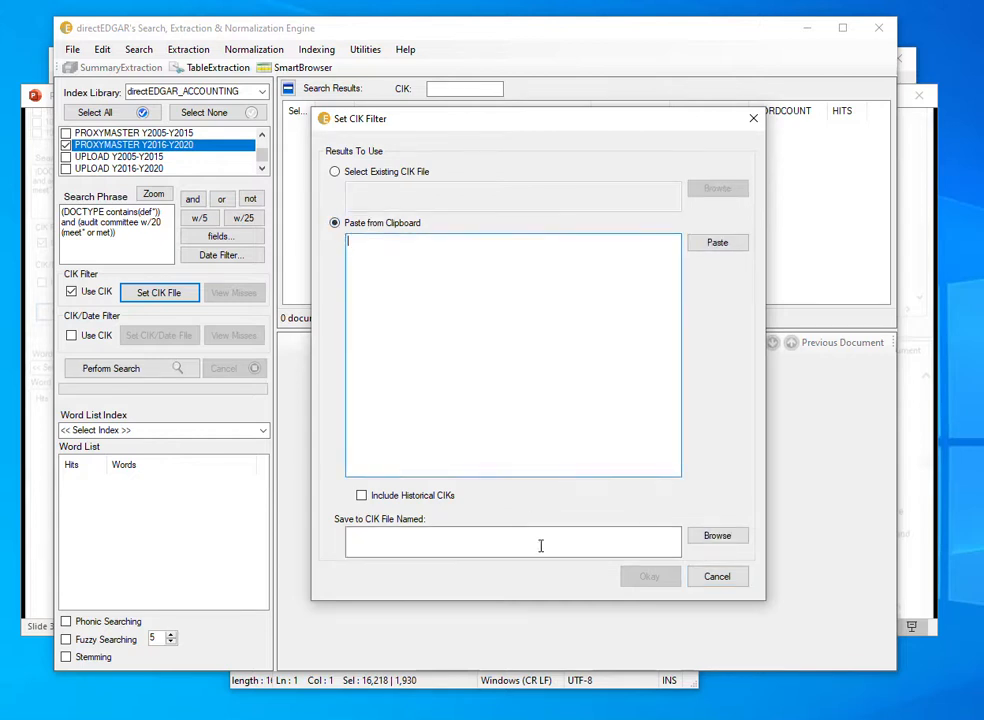
Switch to Notepad++, copy the selected list of CIK numbers and minimize its window.
left_click(604, 690)
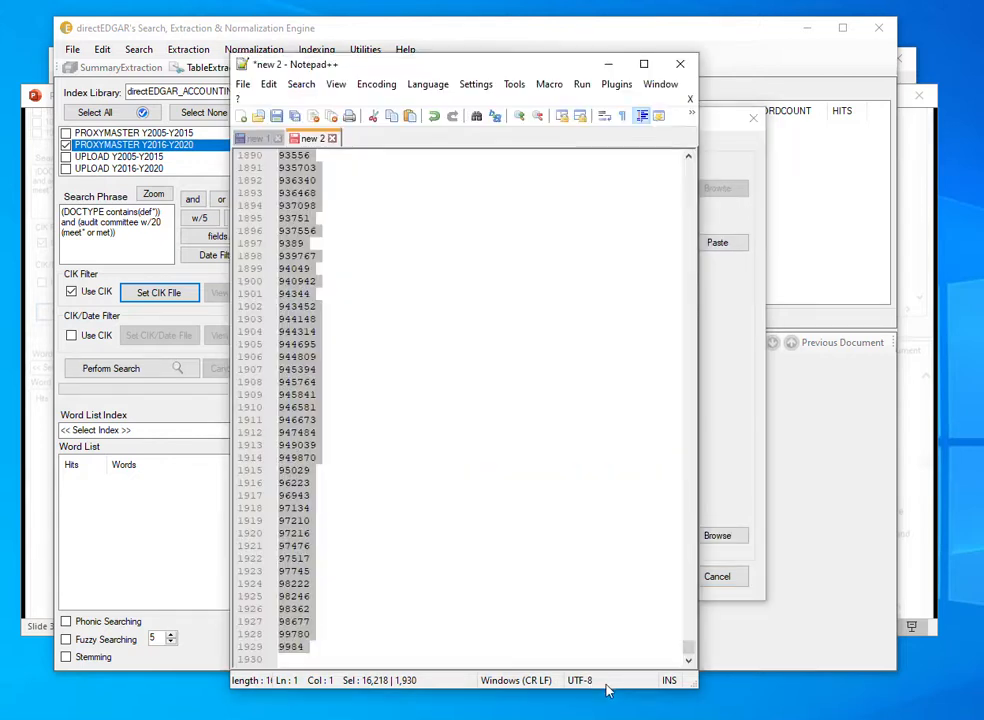
left_click(268, 84)
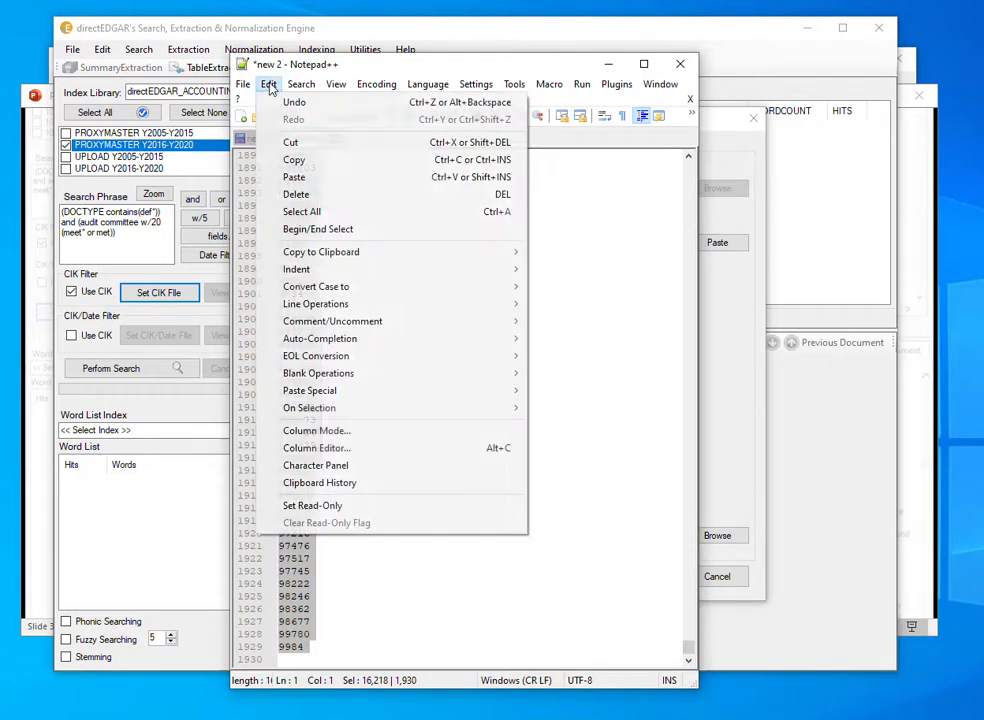
left_click(294, 162)
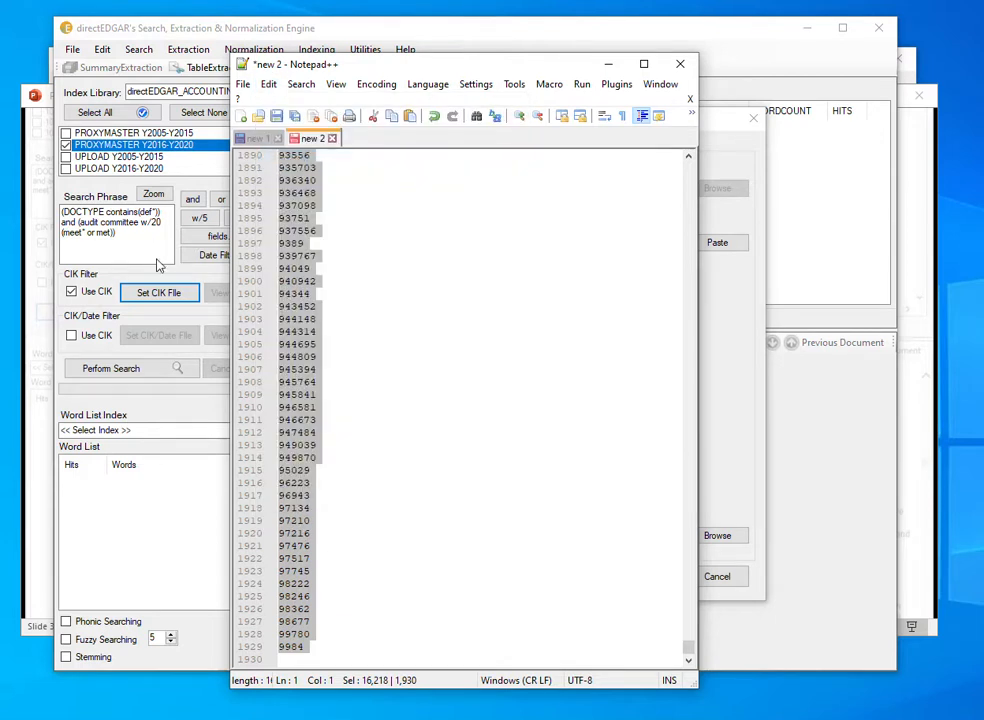
left_click(609, 64)
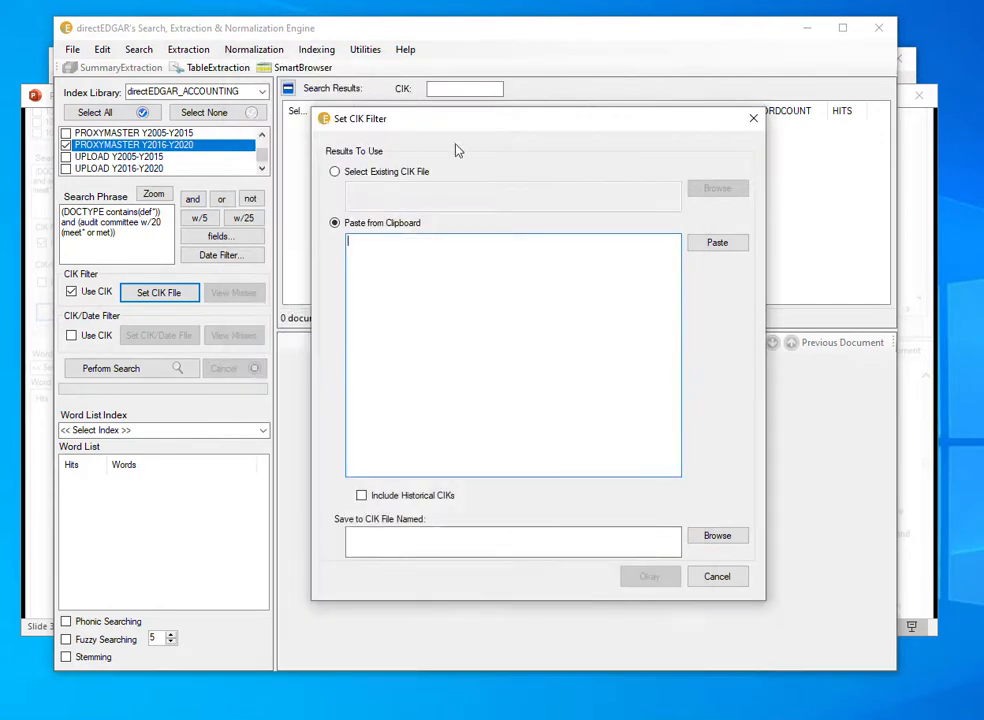
Paste the copied CIK numbers into the CIK filter and apply it.
right_click(381, 245)
left_click(415, 254)
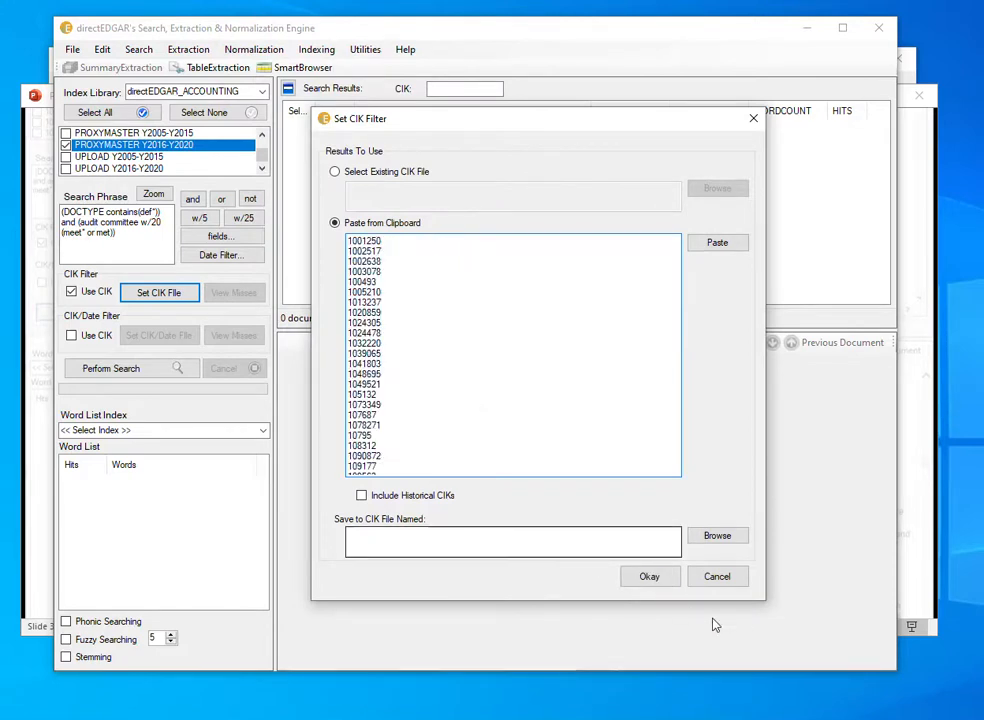
left_click(650, 578)
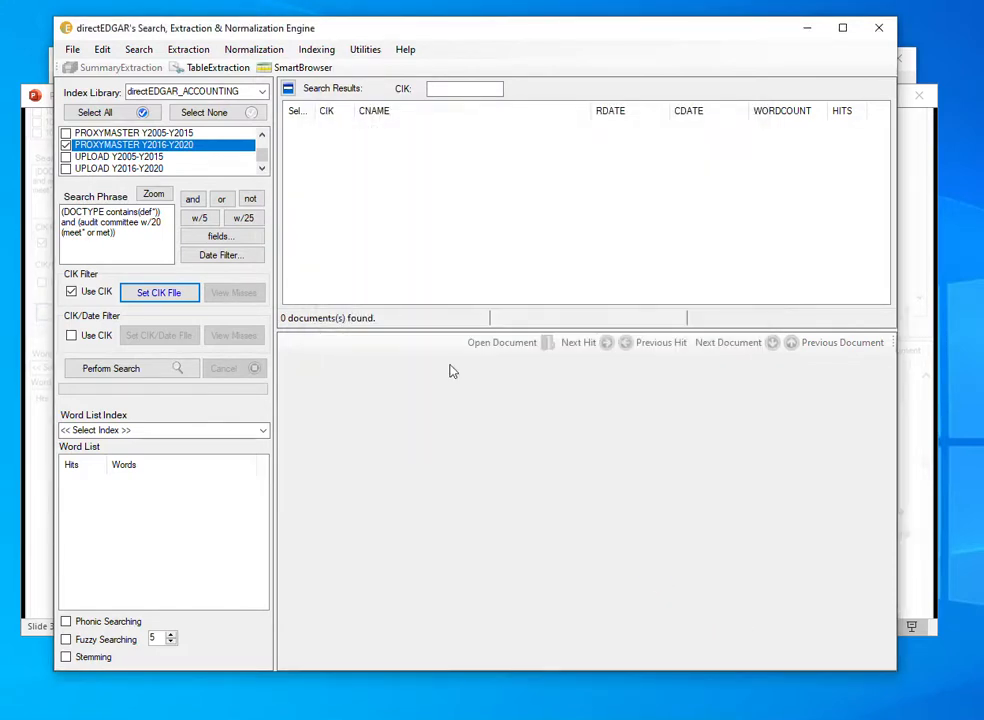
Add a date filter that limits the search to filings with an RDATE after 1/1/2019.
left_click(226, 257)
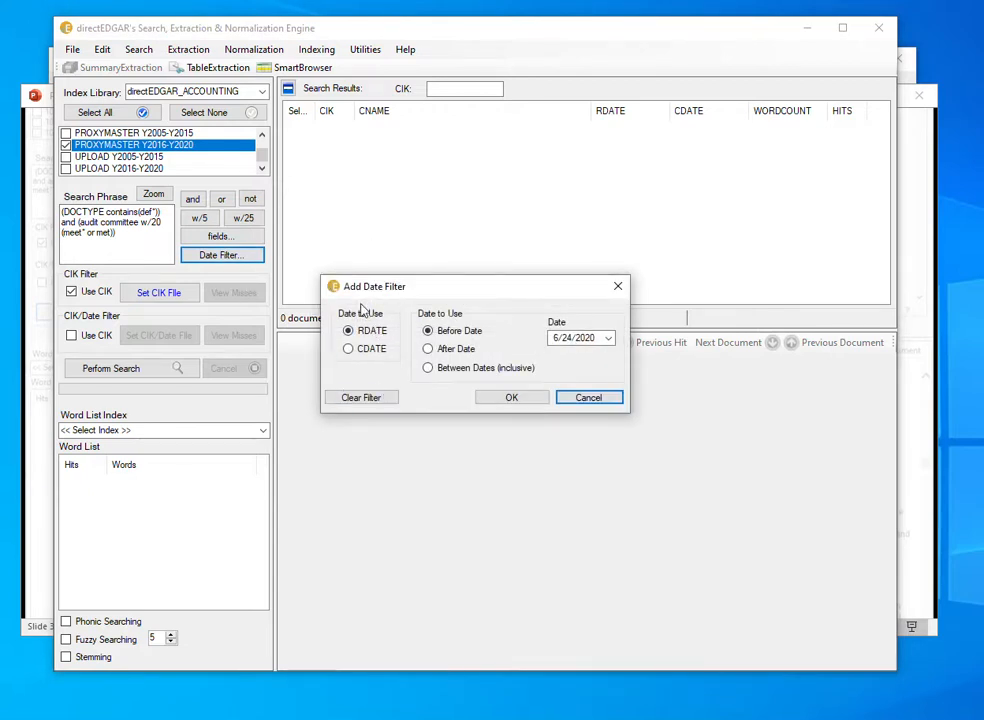
left_click(430, 352)
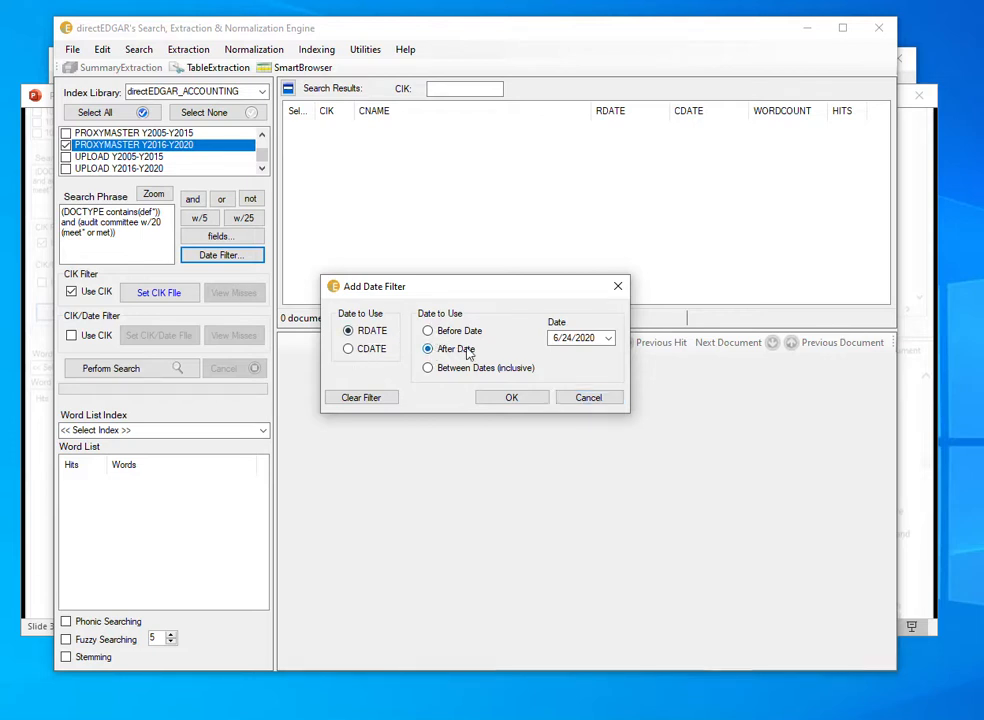
left_click(608, 337)
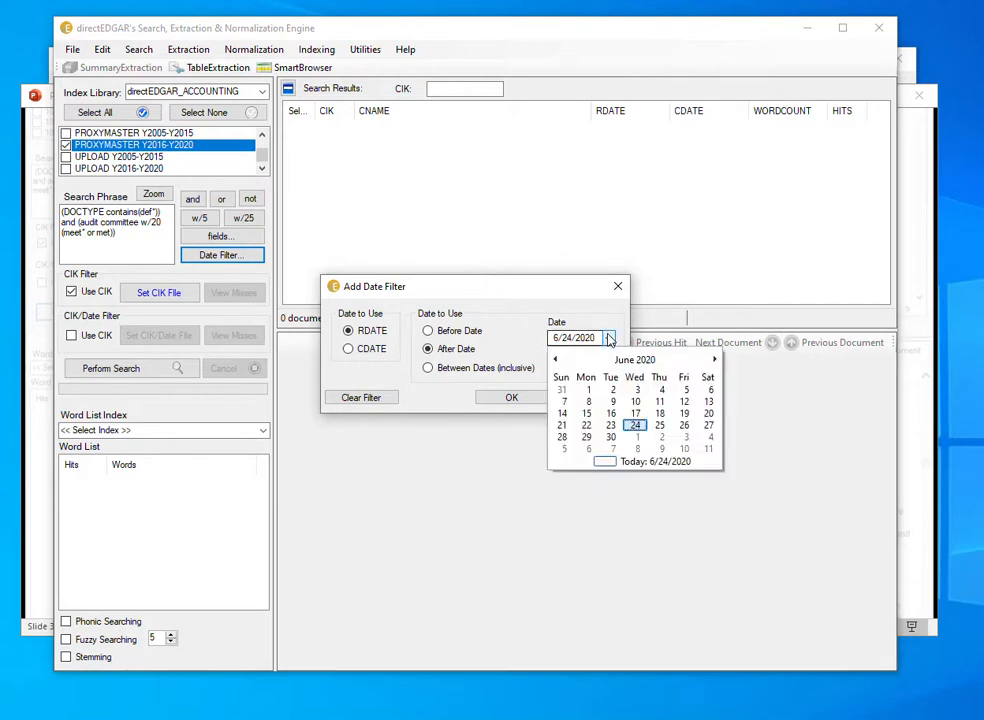
left_click(650, 364)
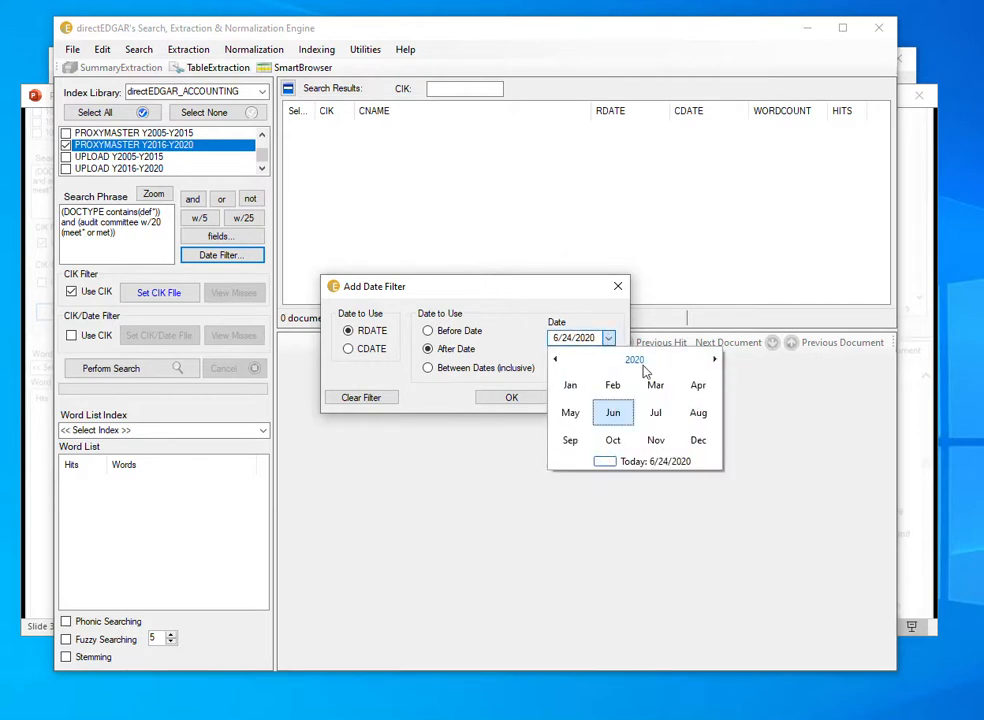
left_click(637, 363)
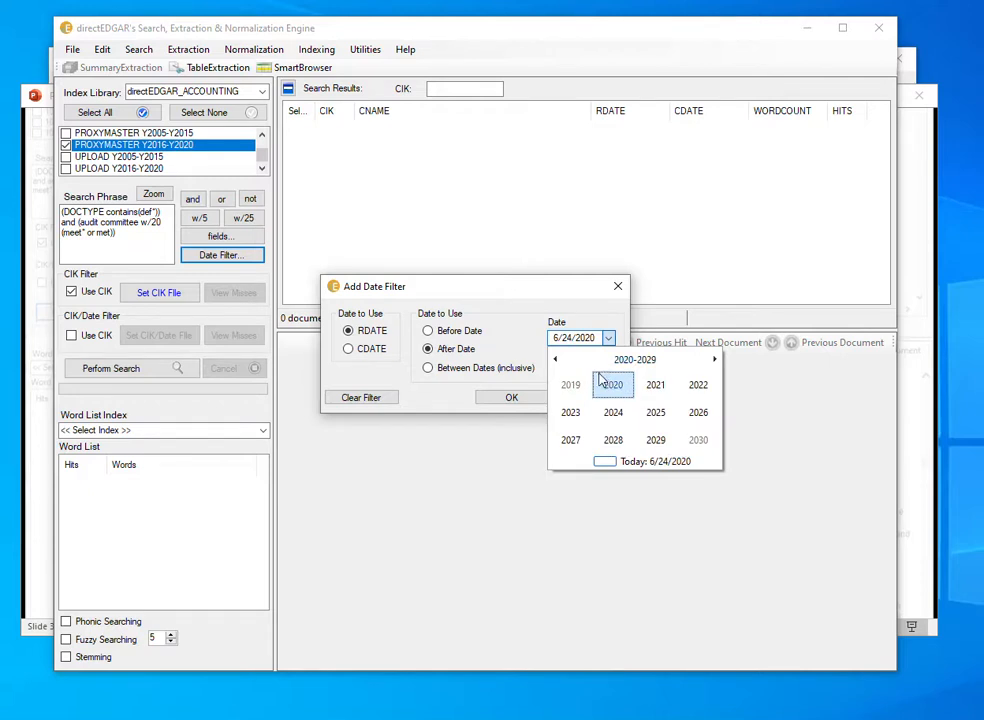
left_click(575, 392)
left_click(573, 391)
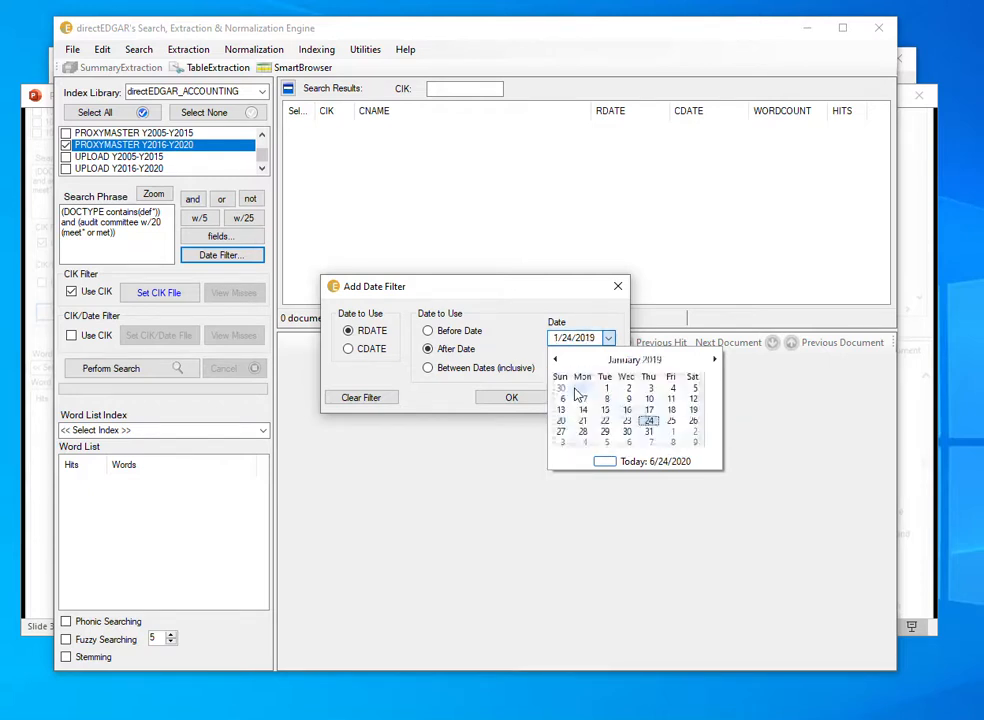
left_click(612, 391)
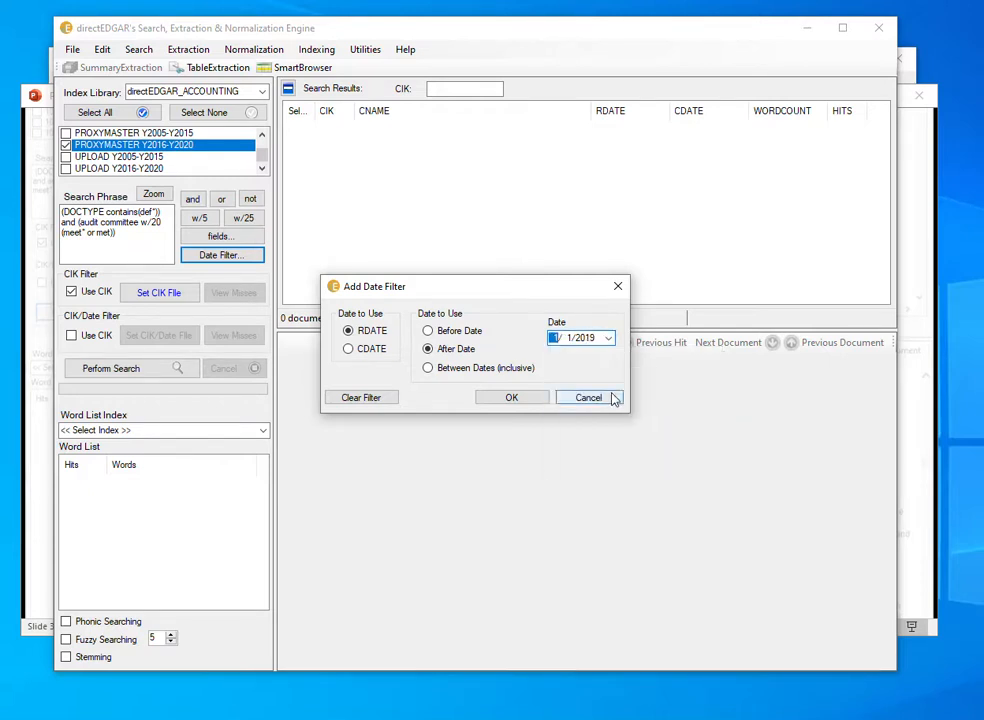
left_click(511, 397)
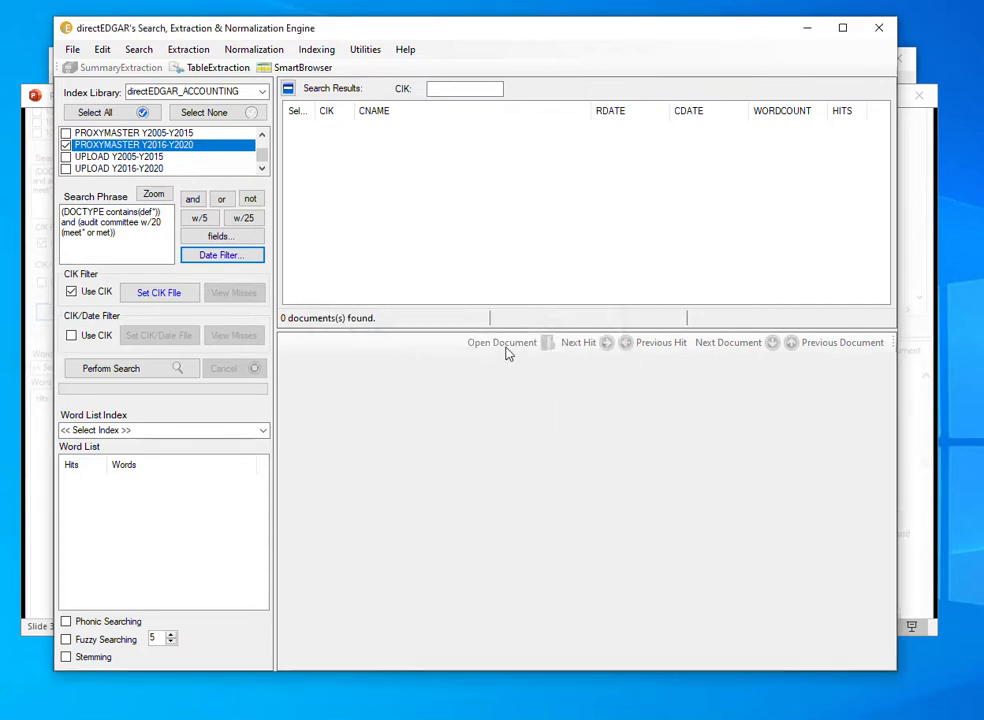
Run the filtered search and review the list of CIKs missing from the results.
left_click(116, 370)
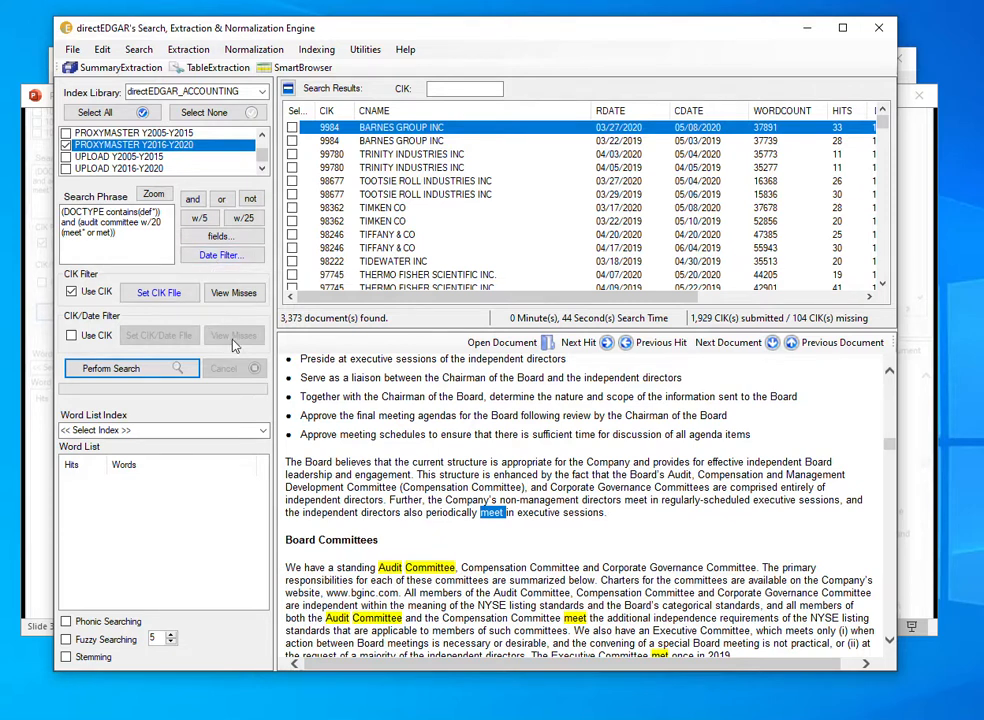
left_click(248, 294)
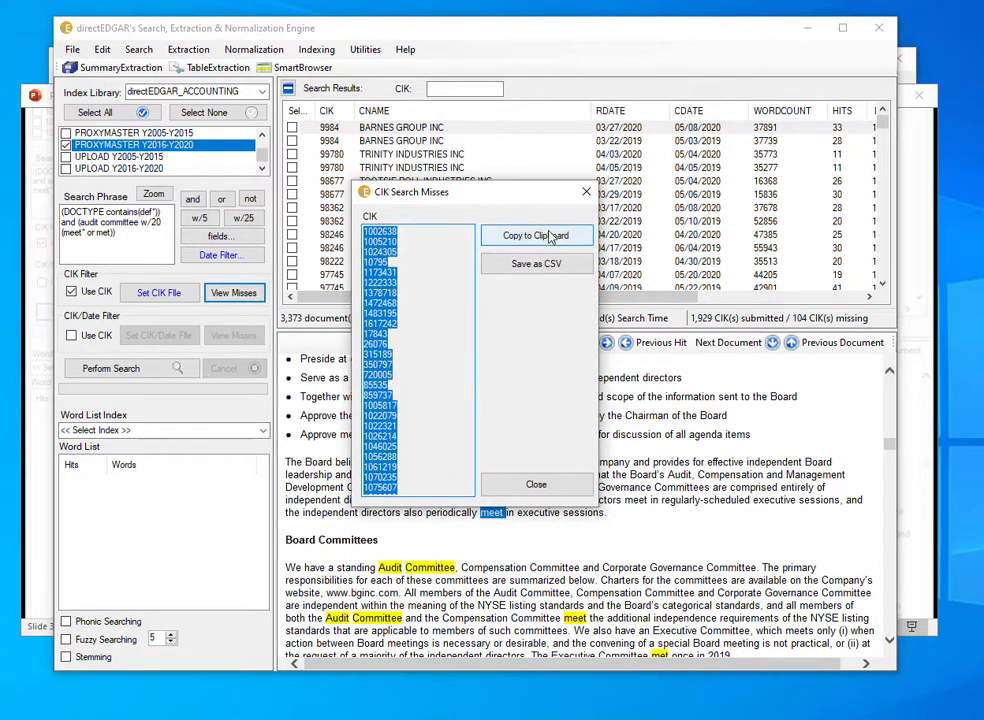
left_click(541, 485)
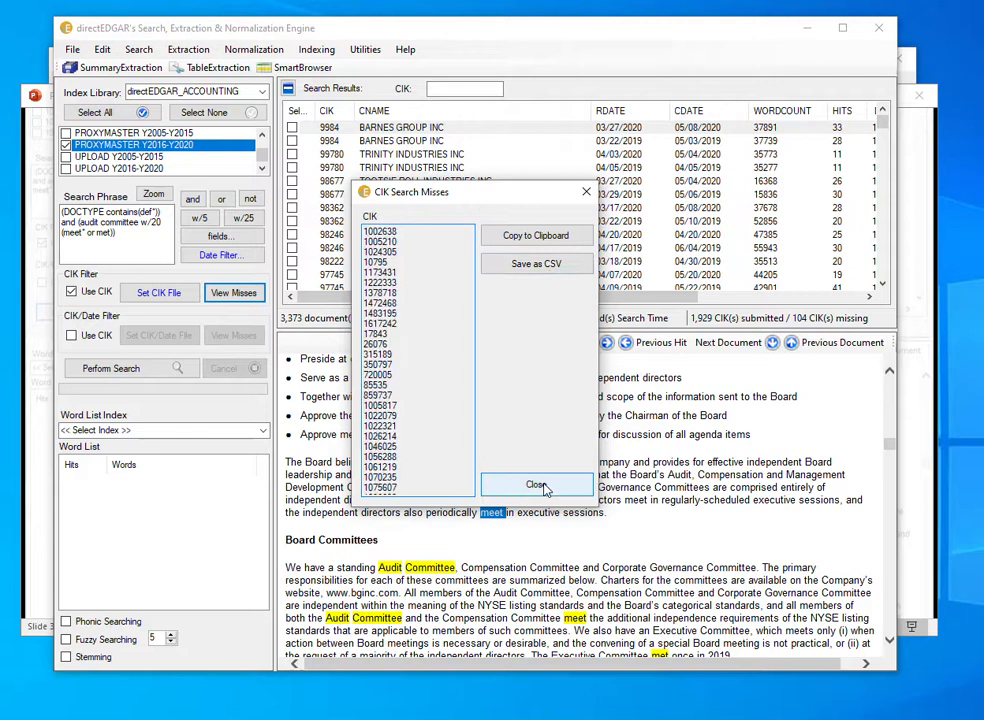
left_click(543, 486)
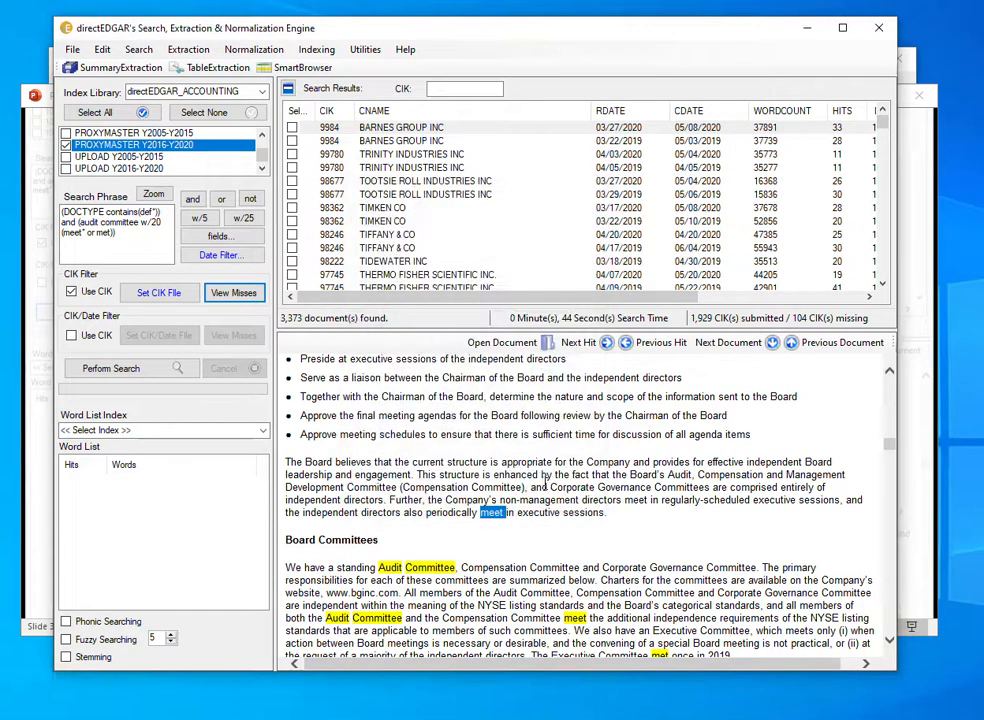
Examine the audit committee meeting passages in the first Barnes Group, 2020 Trinity Industries and 2019 Henry Schein filings.
left_click(421, 129)
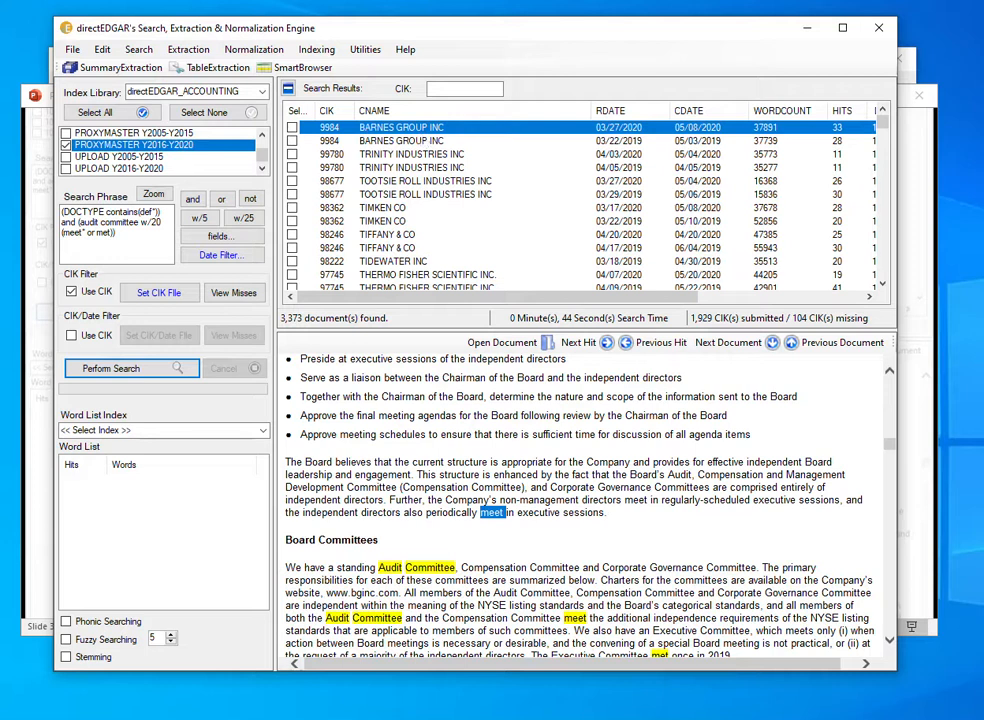
left_click(429, 155)
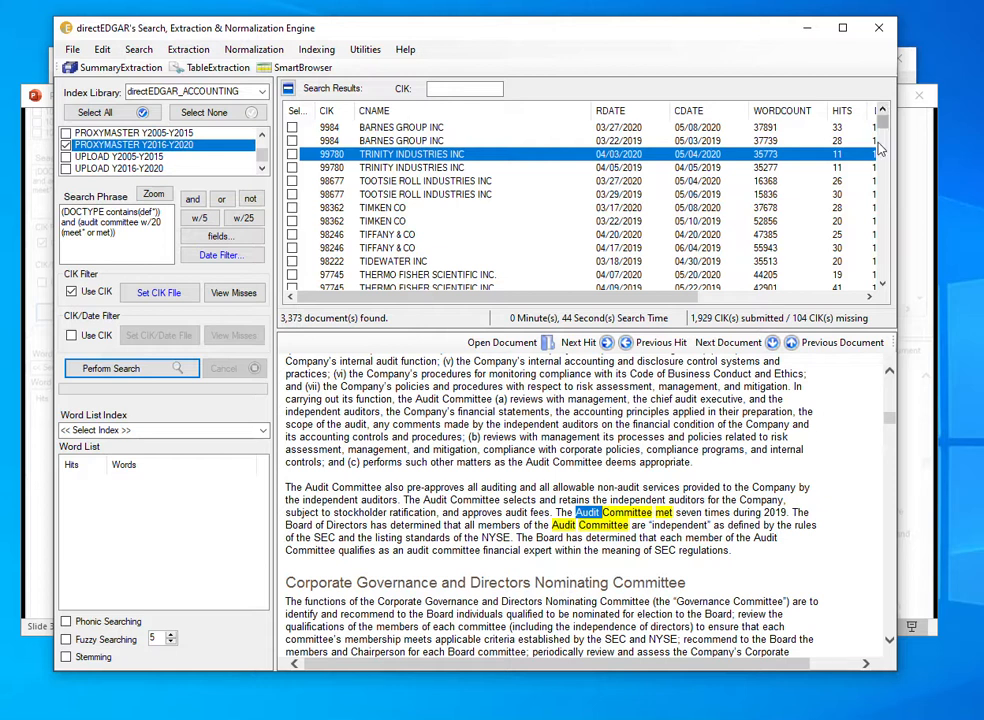
left_click_drag(883, 121, 883, 275)
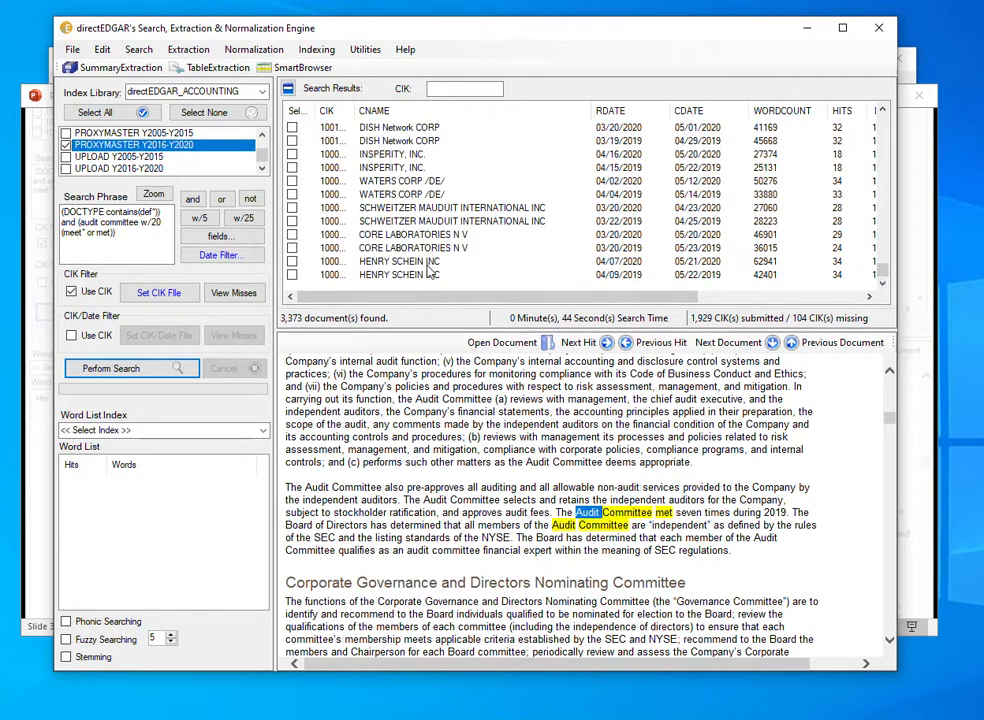
left_click(428, 275)
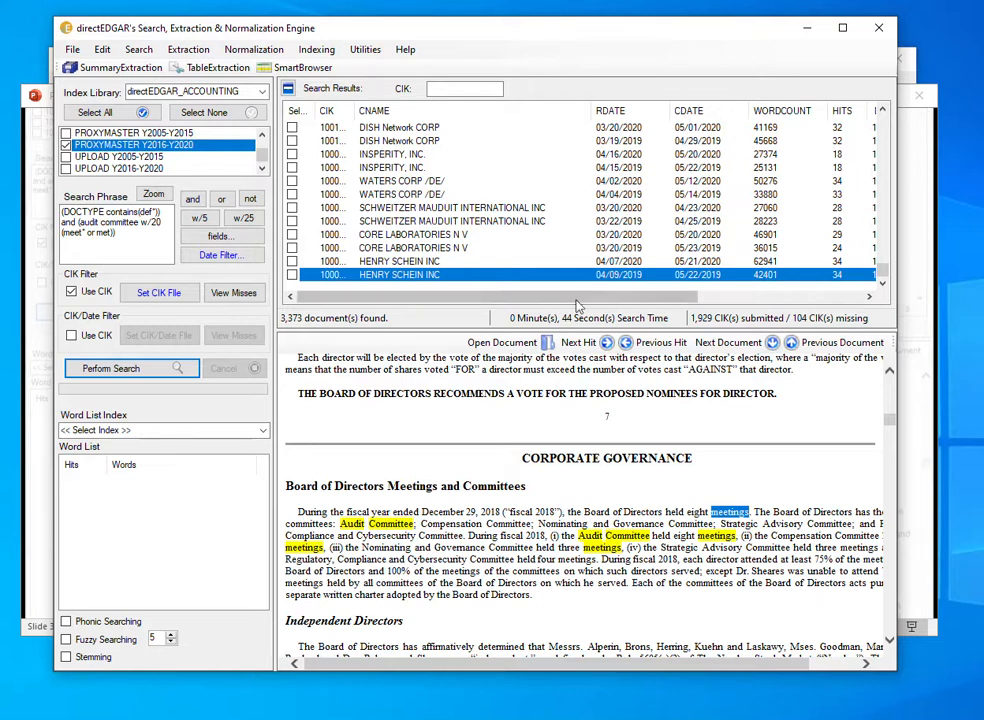
left_click(917, 279)
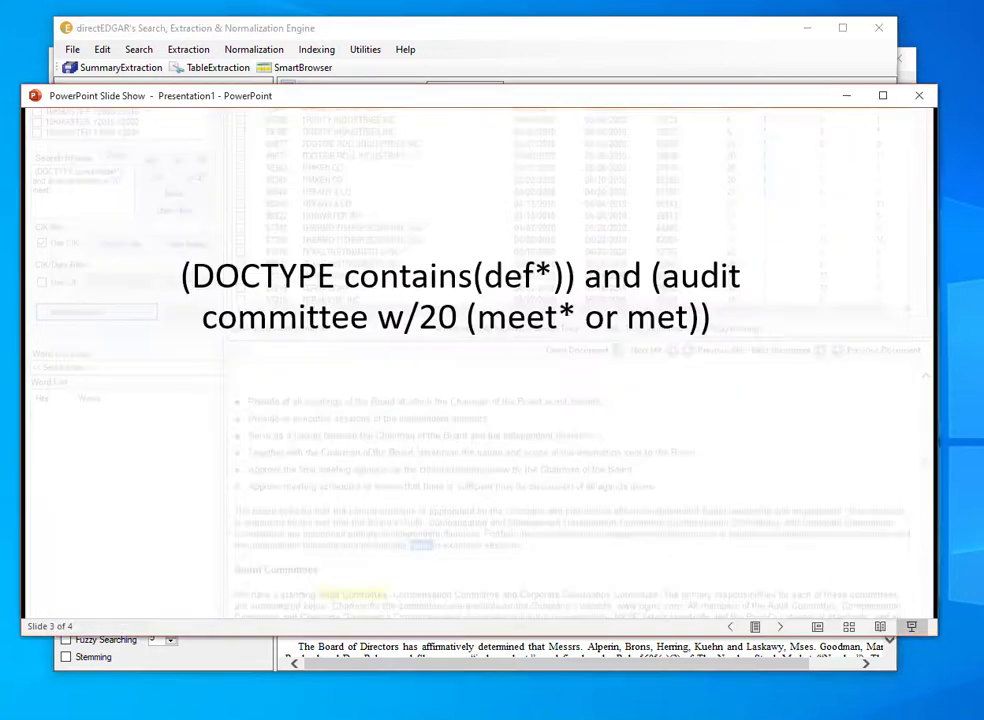
left_click(593, 305)
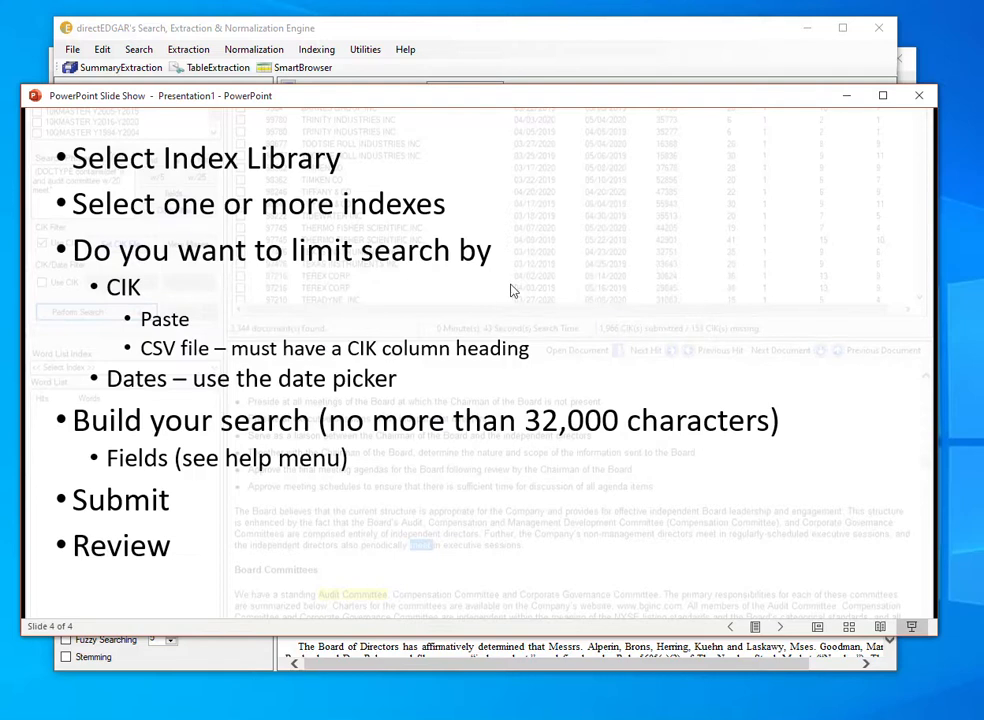